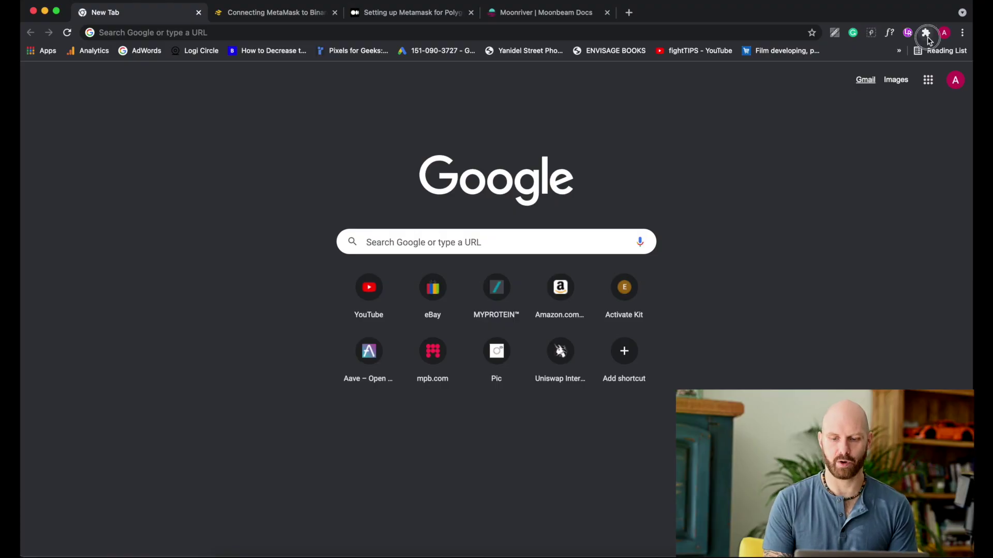
- Open MetaMask from the browser extensions in the expanded full-page view
click(813, 159)
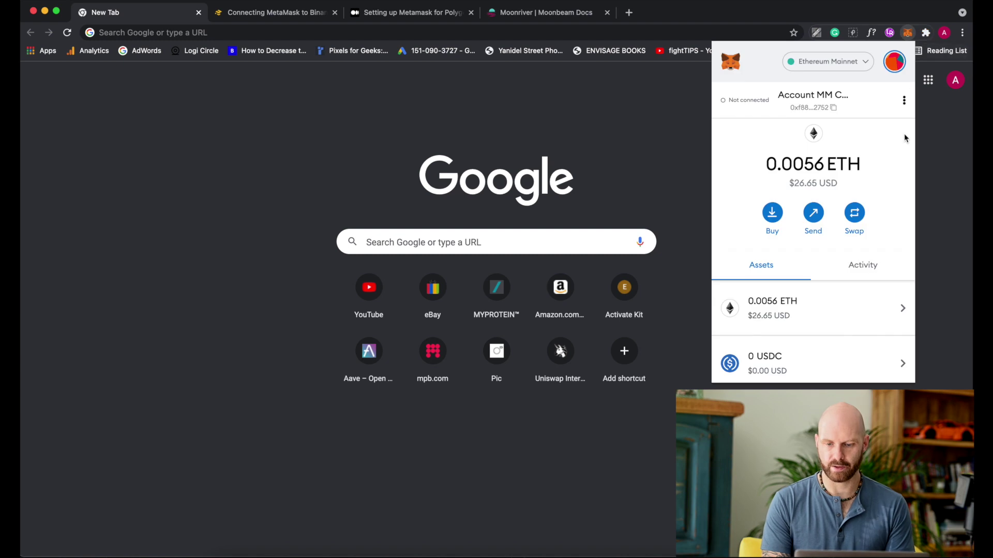
click(904, 100)
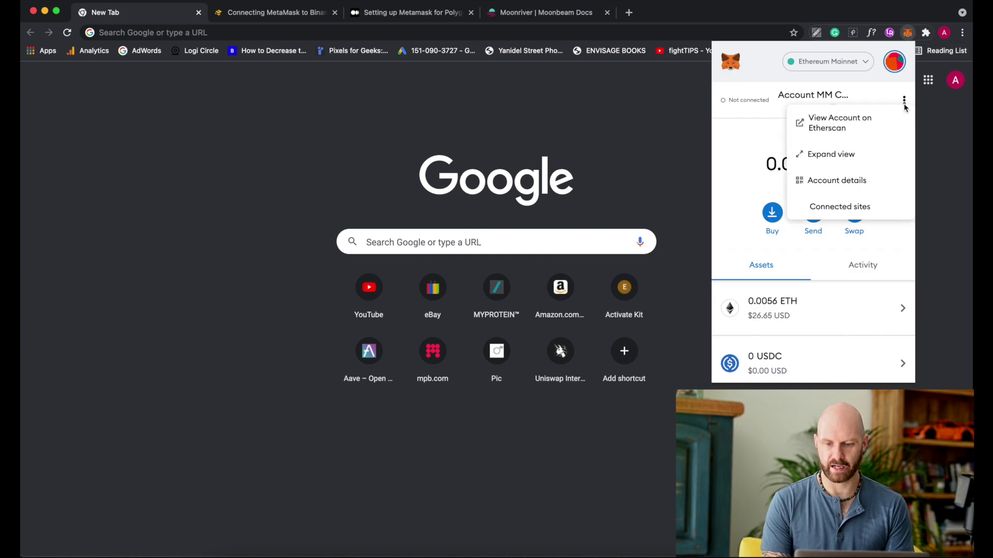
click(838, 157)
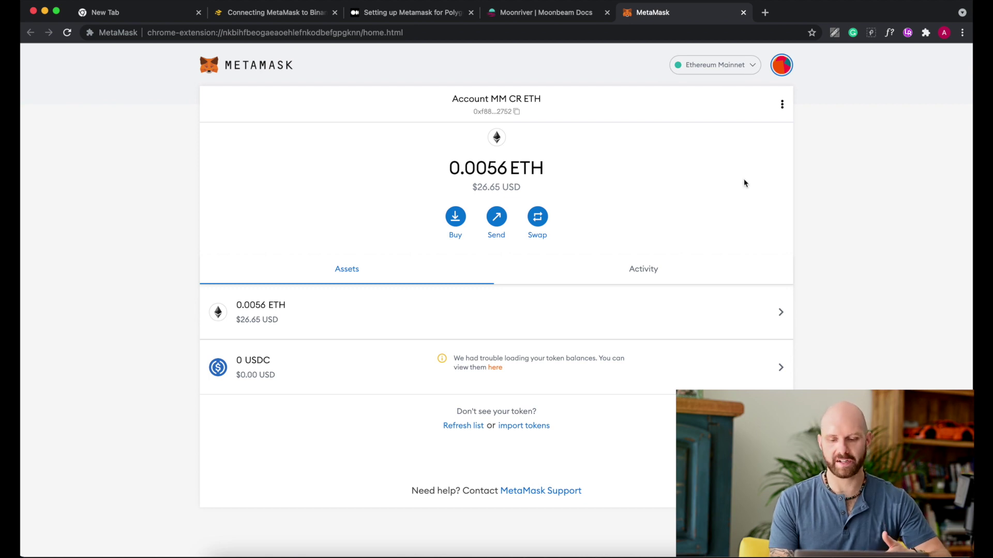
- Go to MetaMask Settings > Networks, listing Ethereum Mainnet, test networks and Polygon Mainnet
click(782, 66)
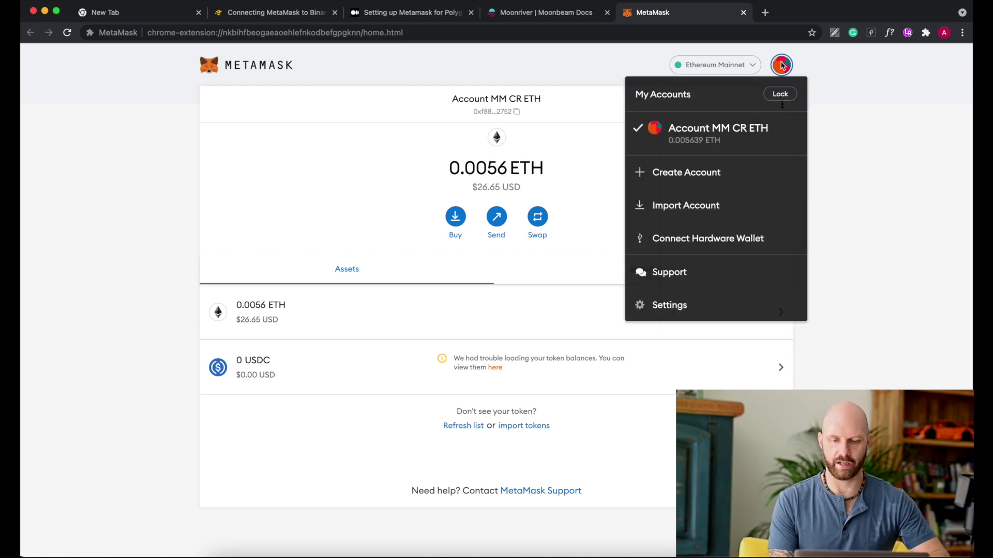
click(691, 304)
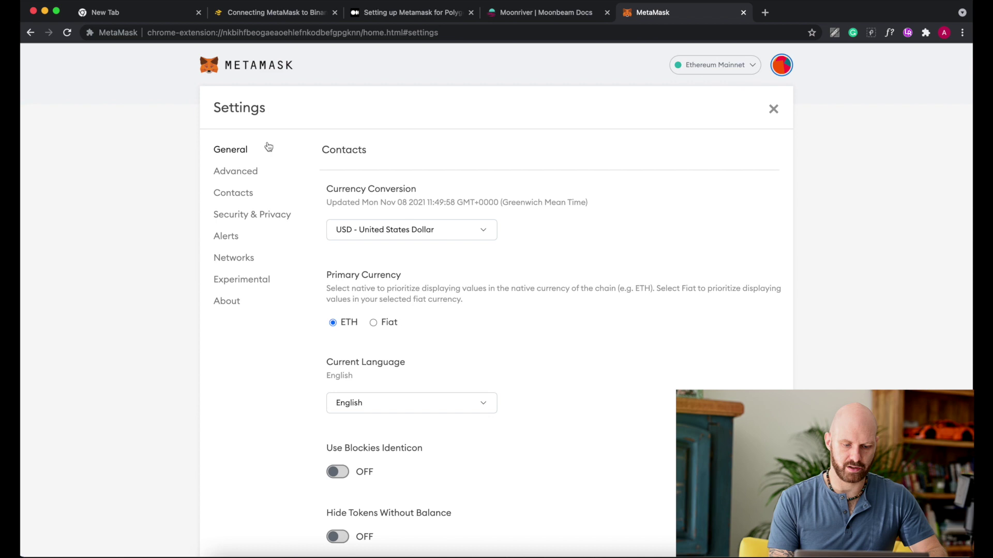
click(232, 260)
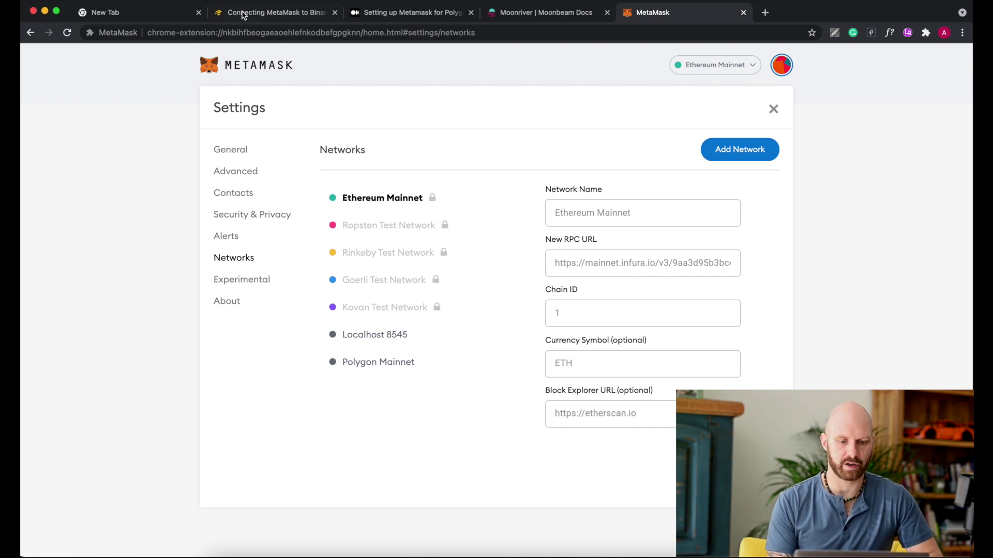
- Review the Moonriver docs' network data, then return to the Binance Smart Chain article
click(268, 18)
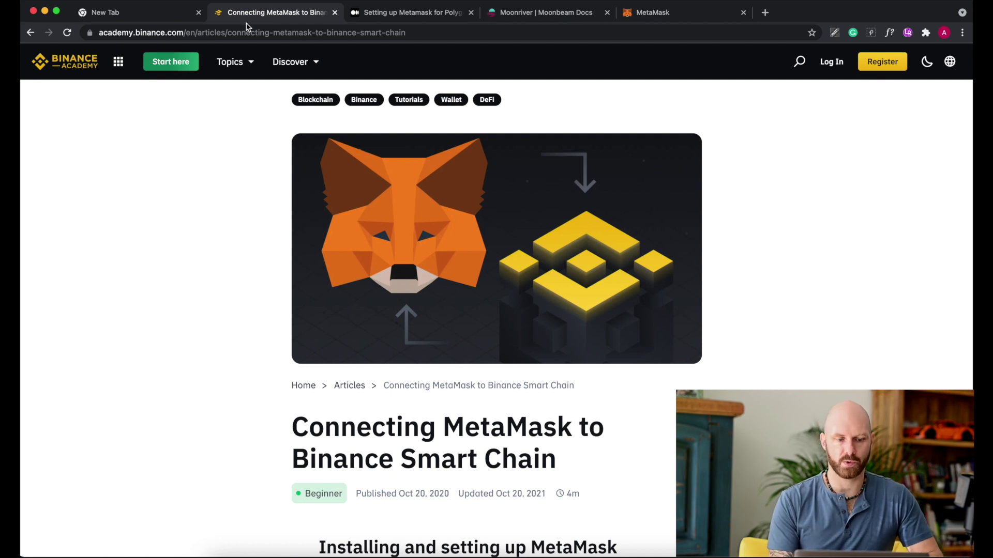
mouse_move(229, 62)
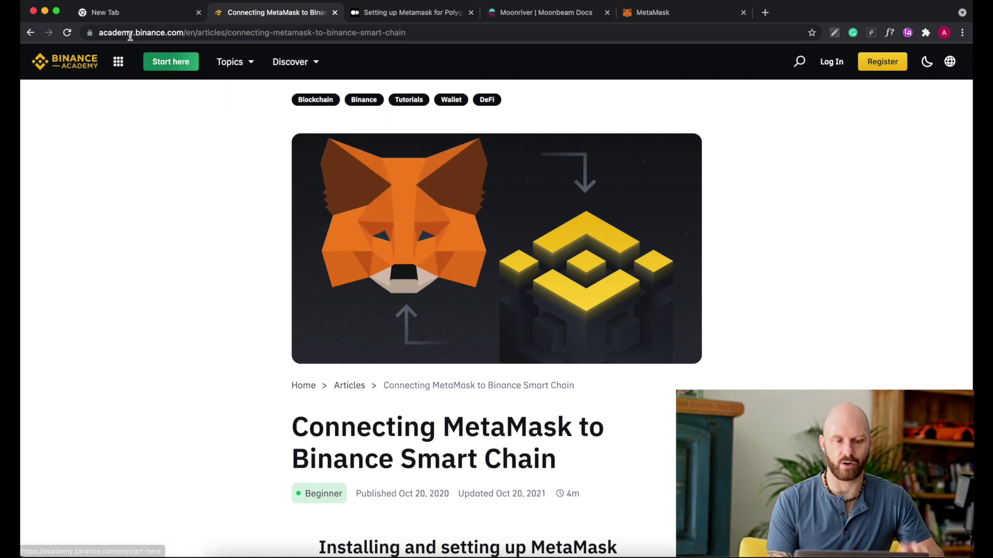
scroll(215, 231, down, 1)
scroll(216, 235, up, 1)
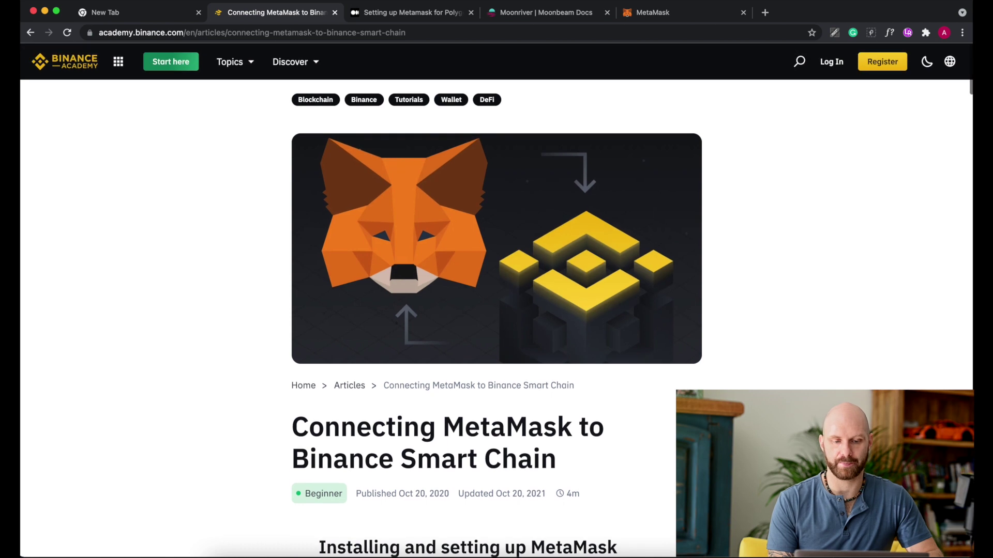
click(534, 15)
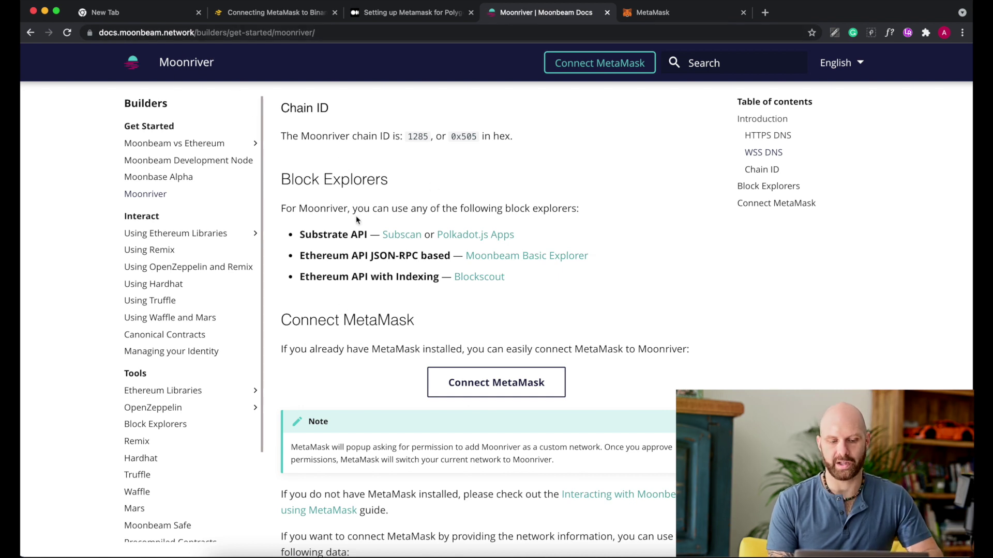
scroll(450, 332, down, 1)
scroll(450, 331, down, 5)
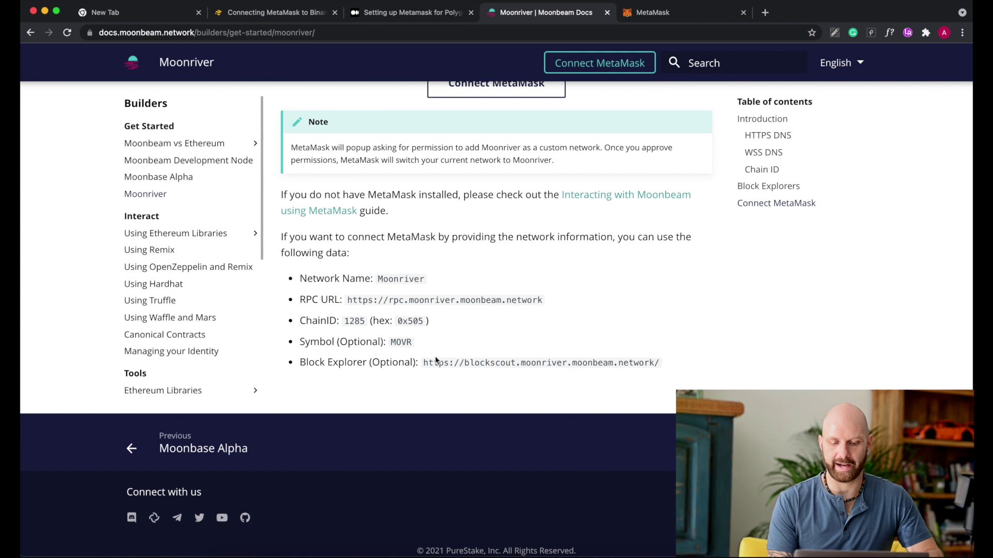
click(284, 21)
- Scroll the Binance article to the Smart Chain Mainnet parameters: chain ID 56, symbol BNB
scroll(538, 289, down, 10)
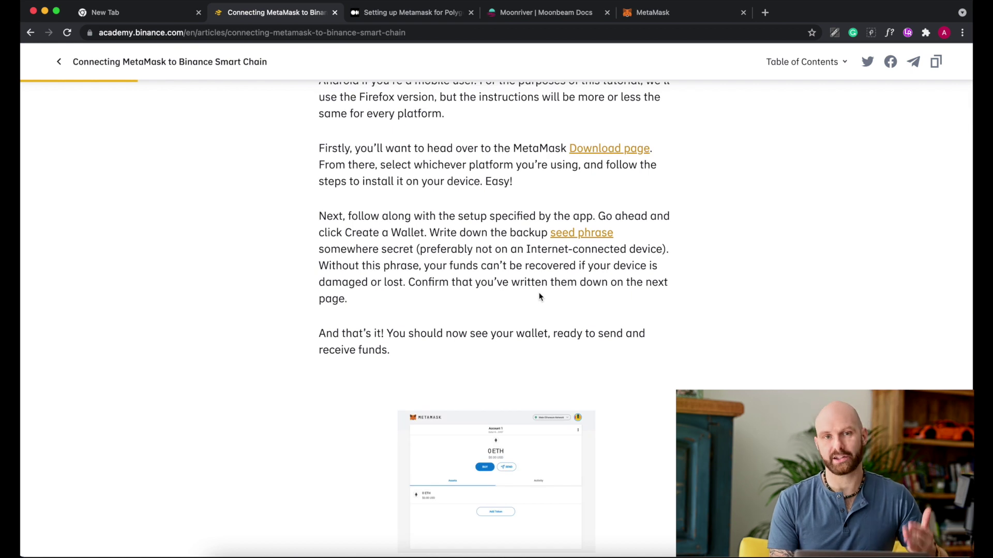
scroll(539, 296, down, 14)
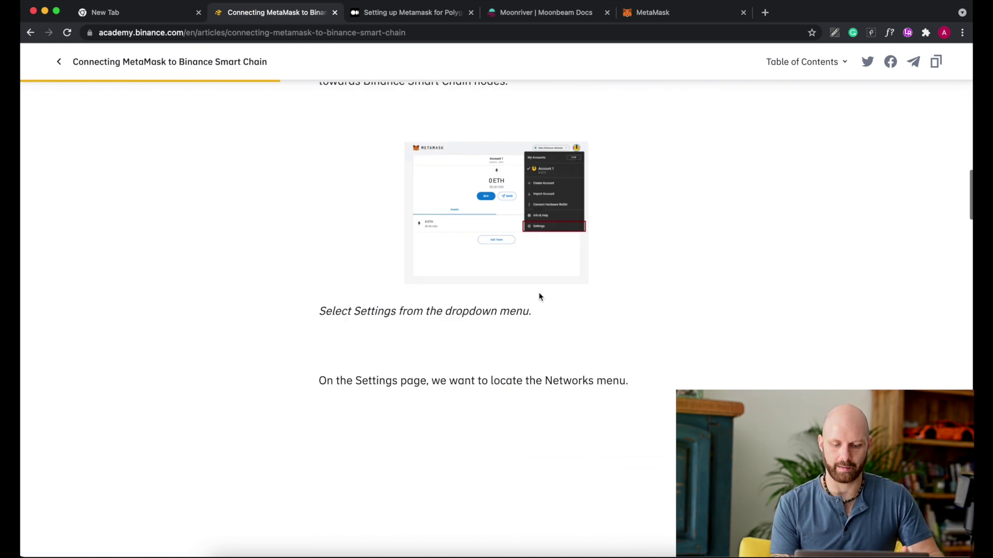
scroll(539, 296, down, 11)
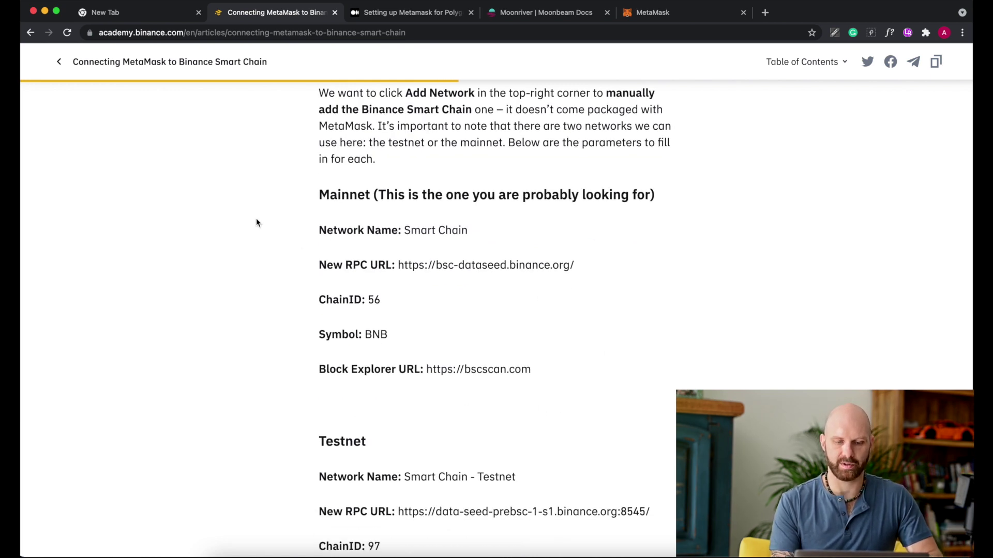
scroll(554, 306, down, 3)
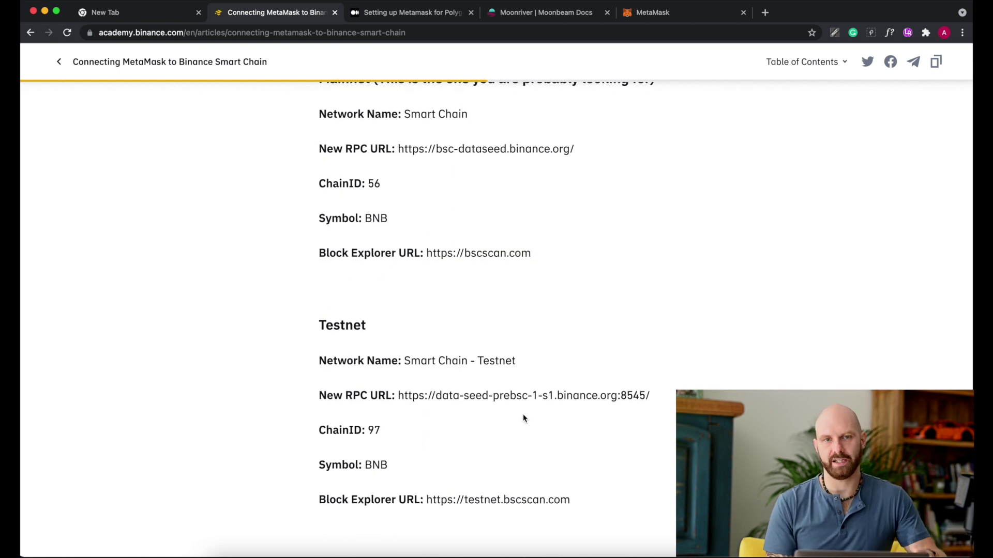
scroll(524, 418, up, 4)
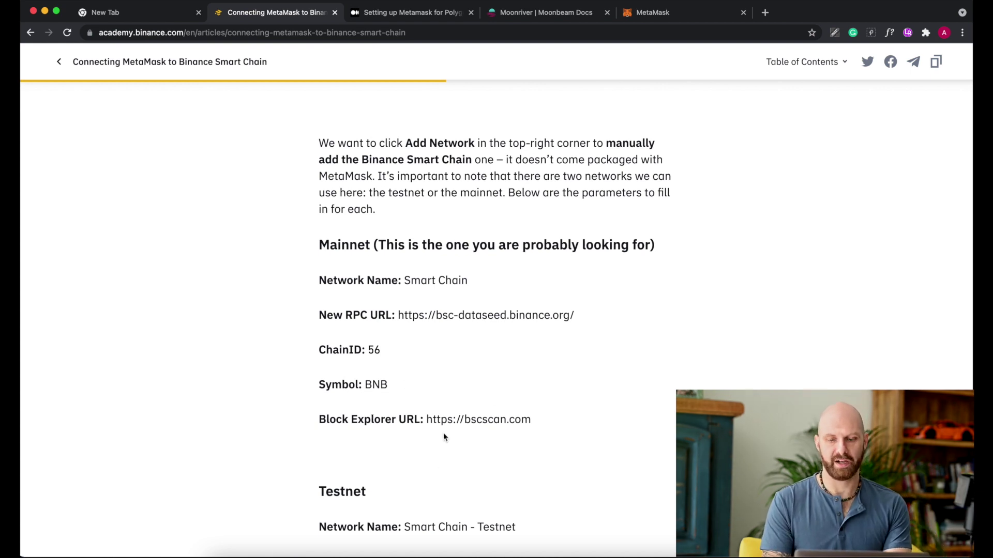
- Start adding a custom network in MetaMask and name it 'Smart Chain'
click(664, 15)
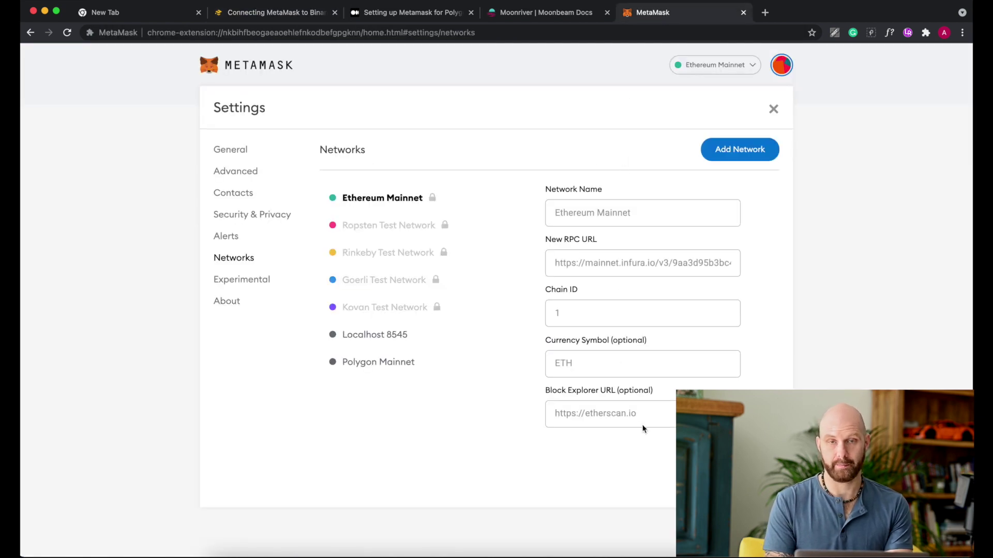
click(738, 155)
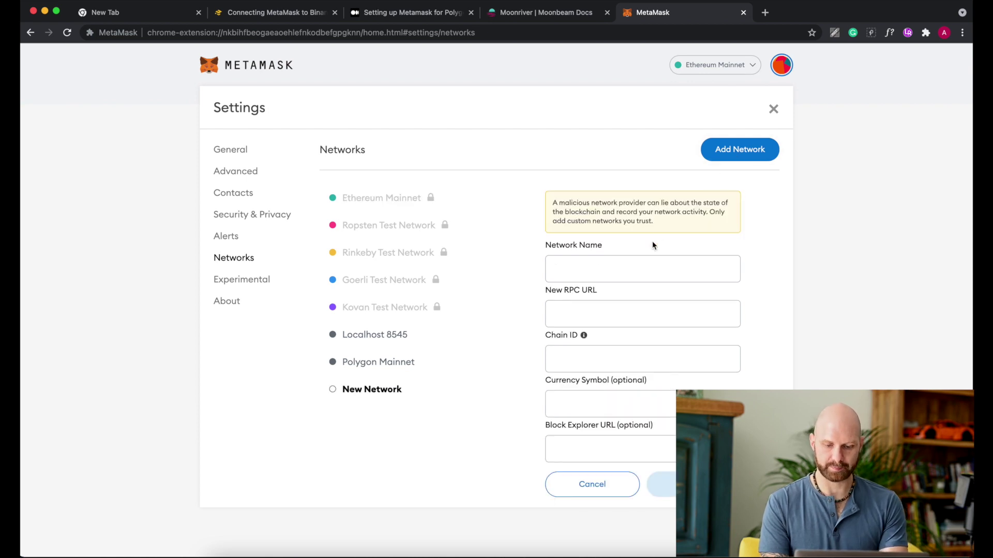
click(635, 270)
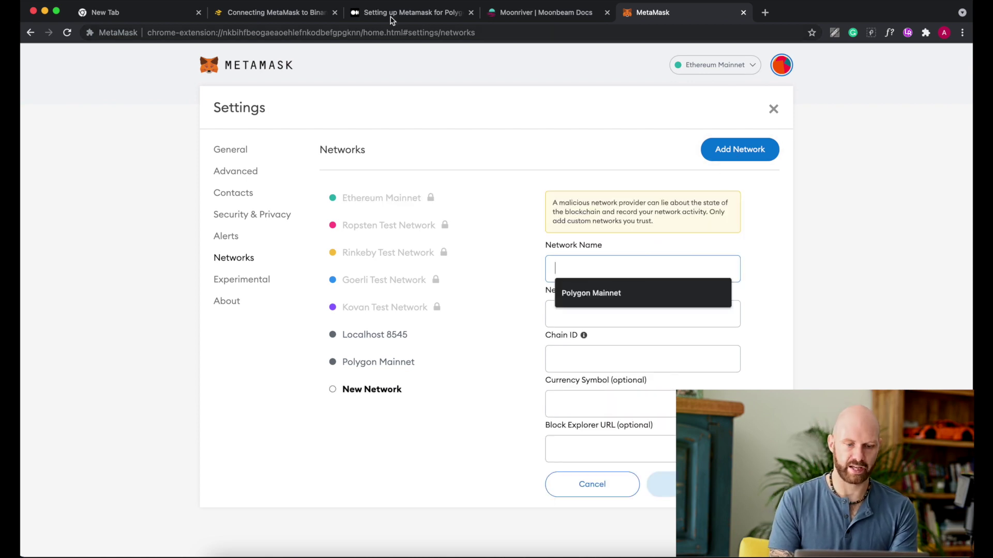
click(275, 24)
click(283, 17)
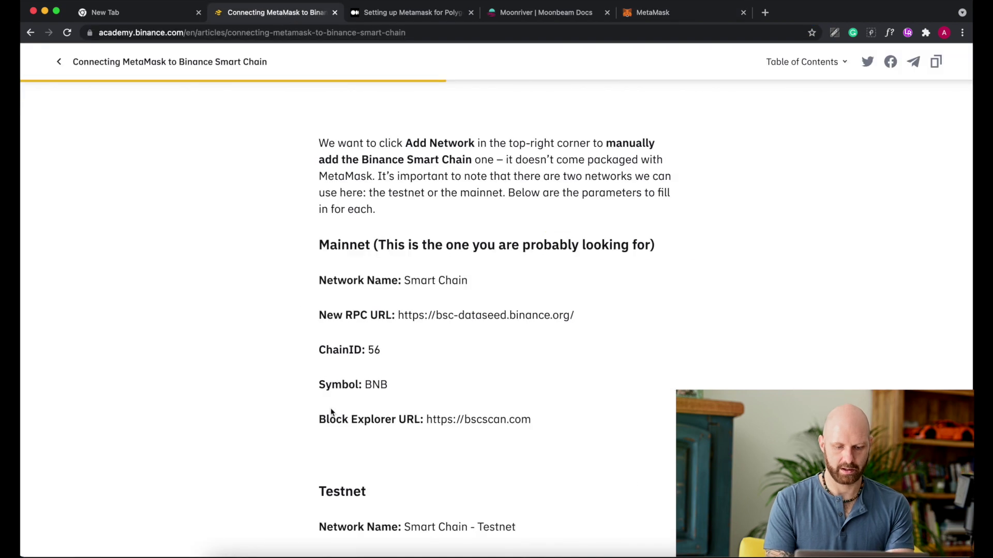
drag(404, 280, 468, 281)
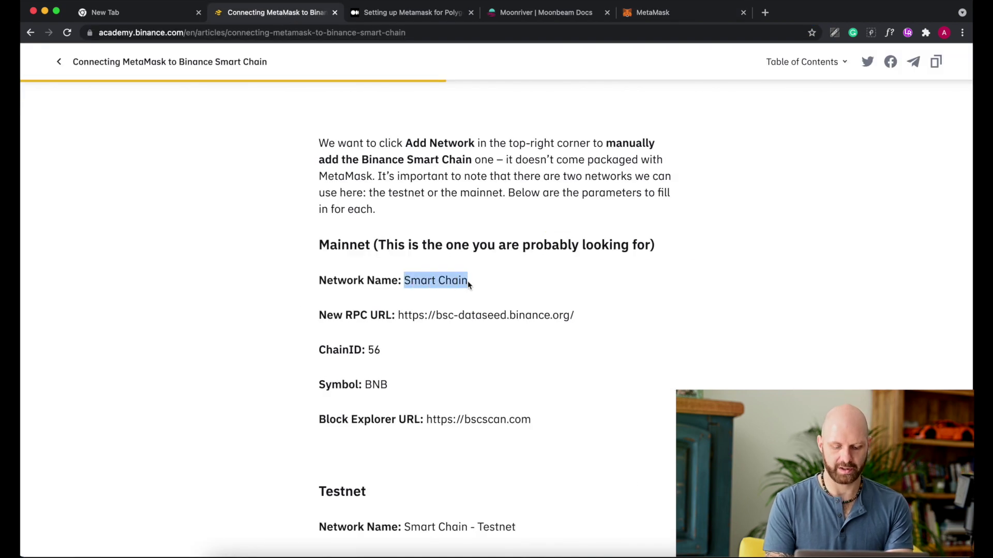
click(672, 18)
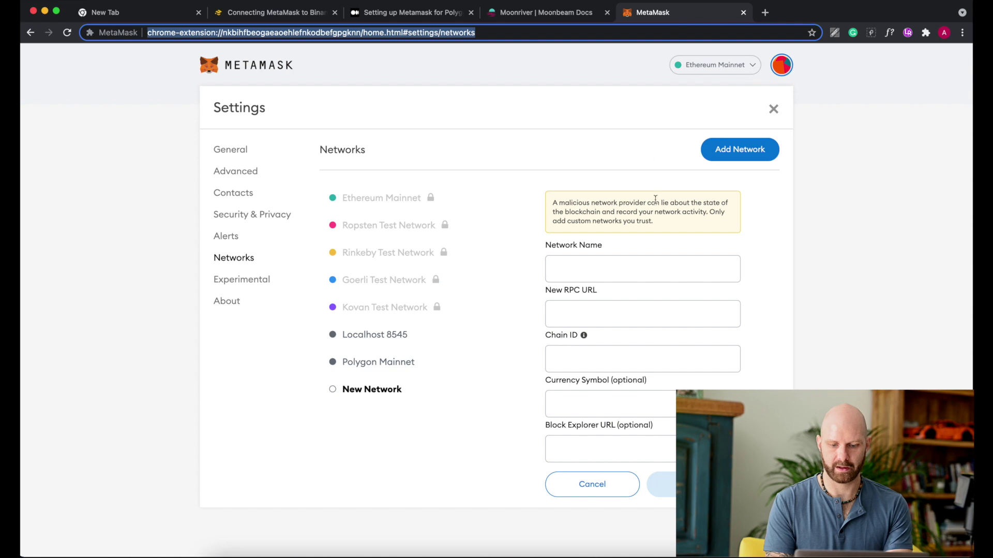
click(636, 269)
text(Smart Chain)
click(631, 310)
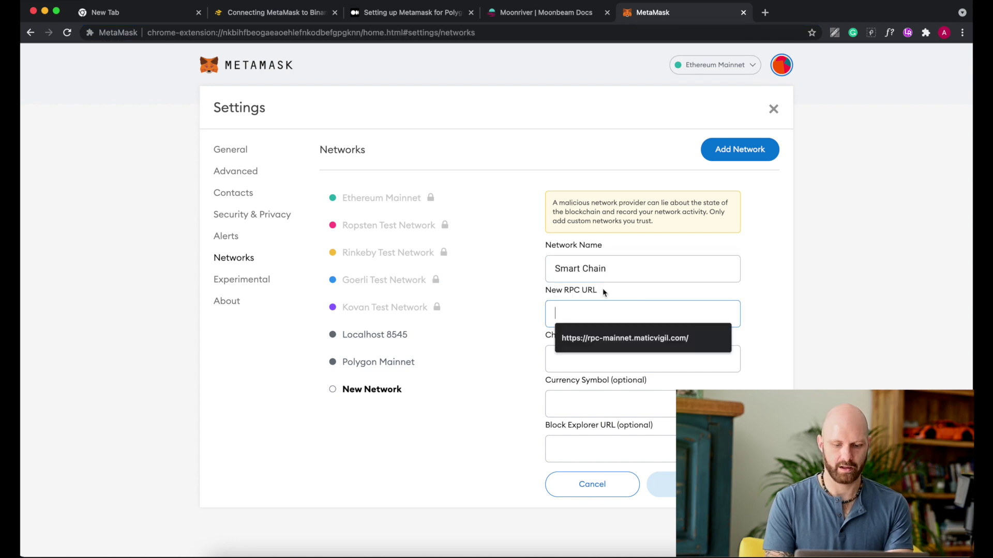
click(297, 14)
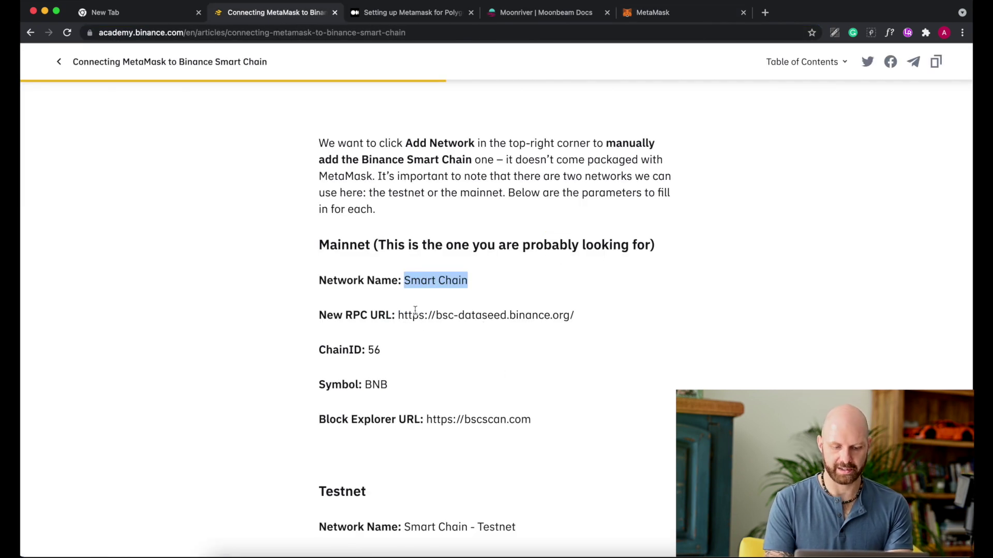
drag(398, 315, 574, 318)
key(super+c)
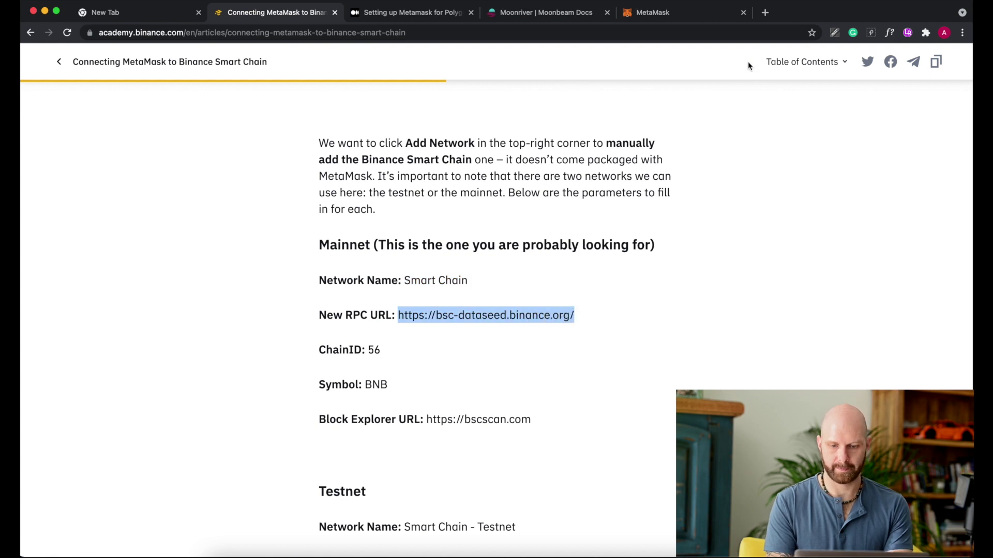
click(688, 17)
click(669, 313)
key(super+v)
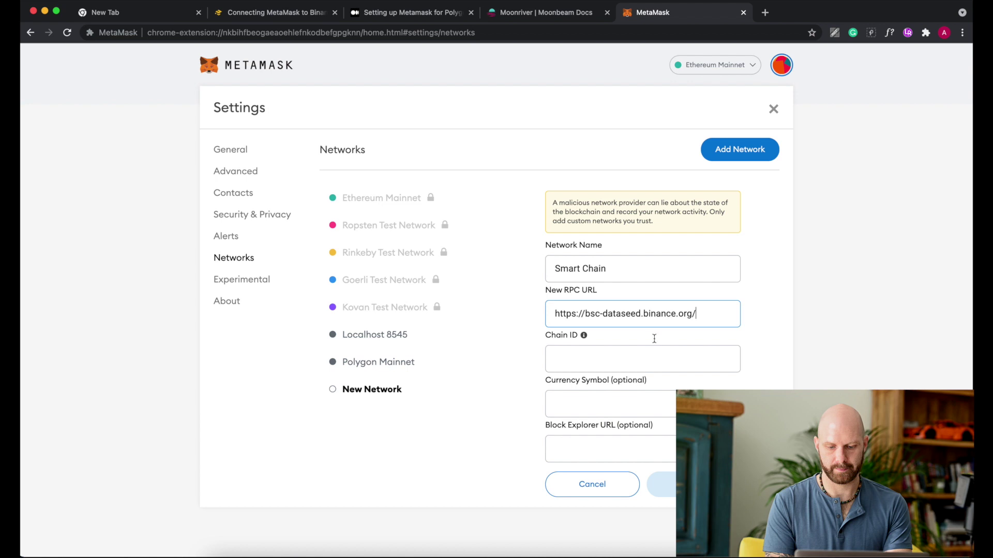
- Enter chain ID 56 and currency symbol BNB for the new network
click(636, 359)
click(292, 17)
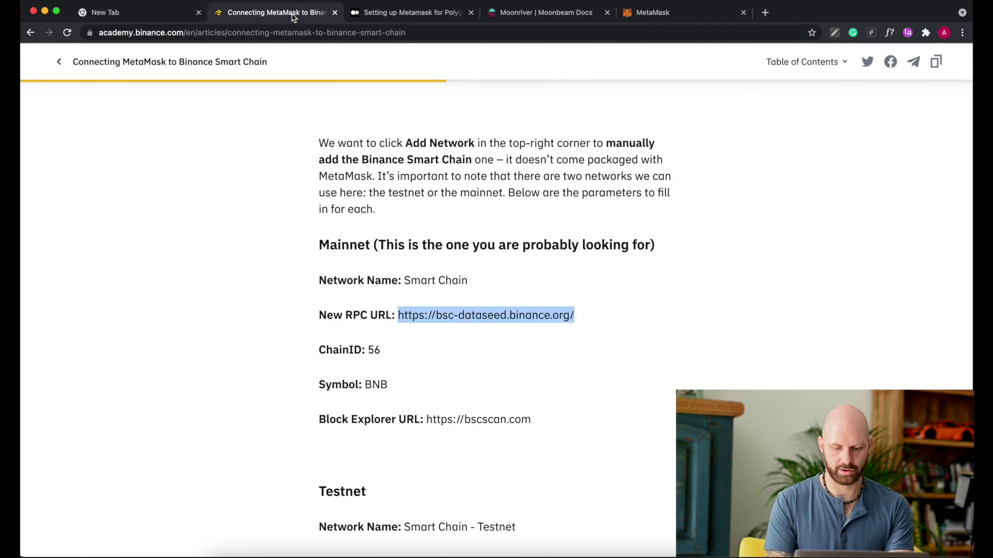
click(679, 14)
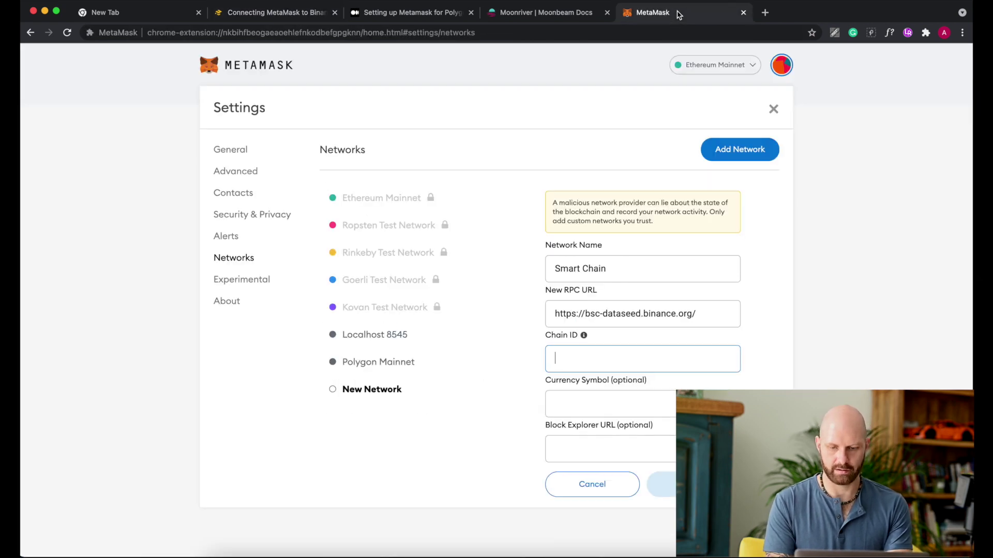
text(56)
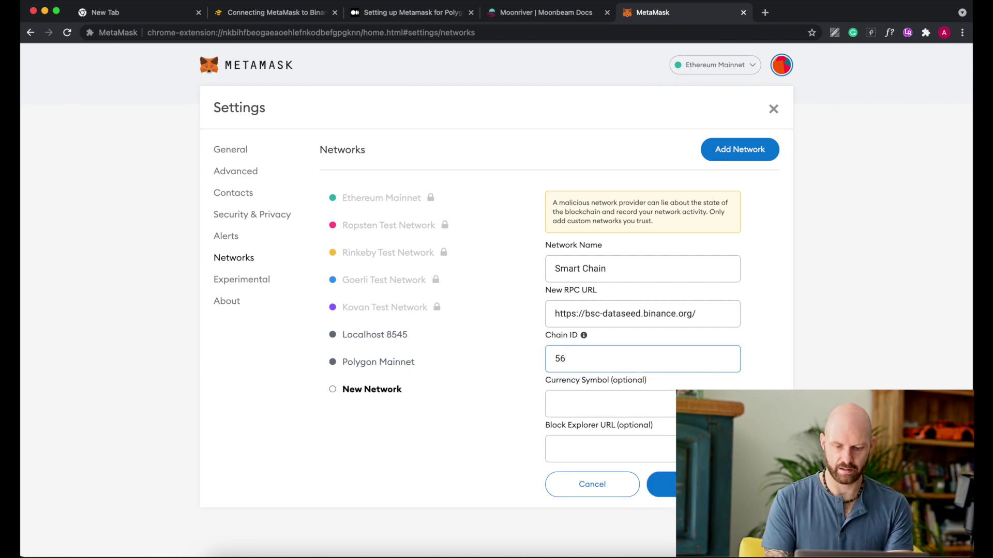
click(671, 398)
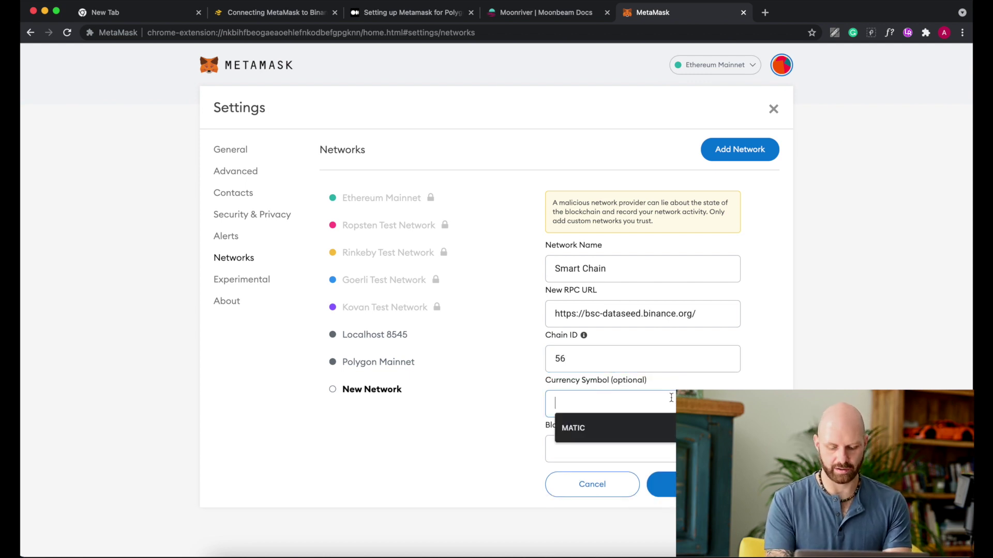
text(BNB)
click(642, 444)
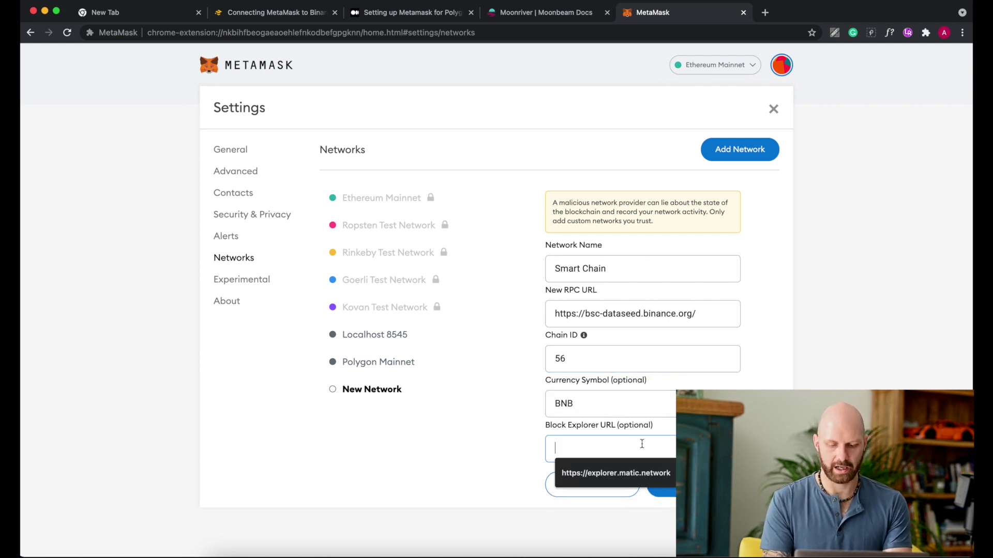
click(272, 12)
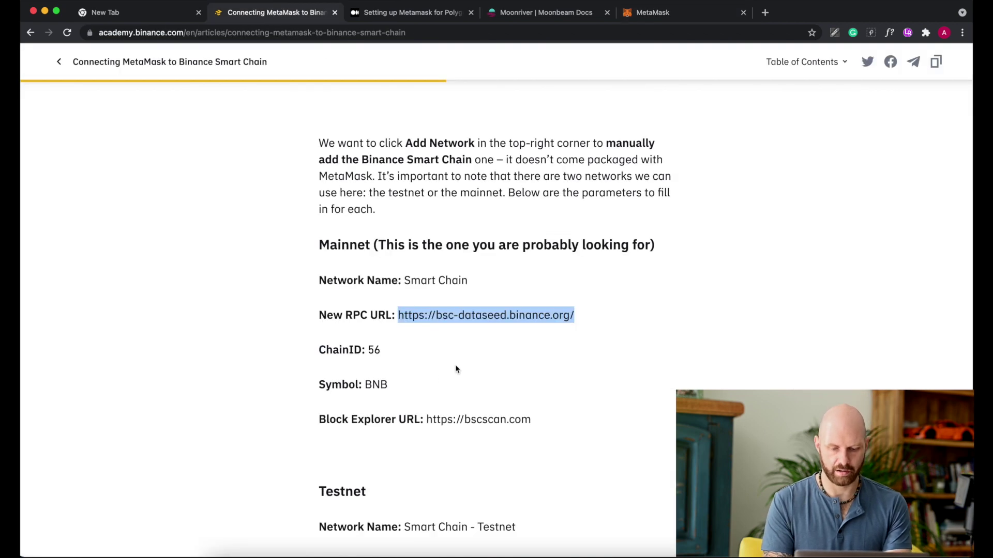
drag(427, 420, 531, 419)
key(cmd+c)
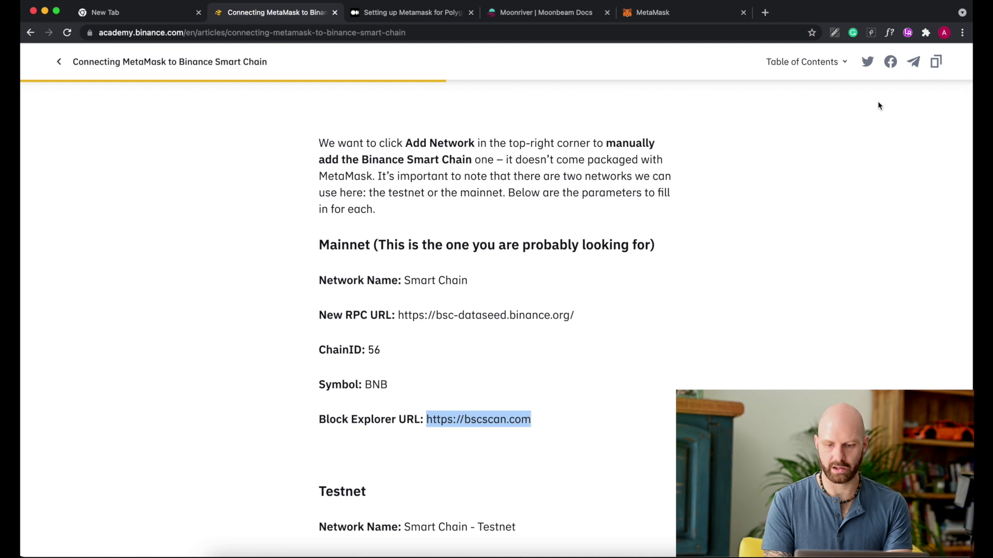
click(702, 12)
key(cmd+v)
- Save the Smart Chain network and close the What's new swap announcement
click(662, 485)
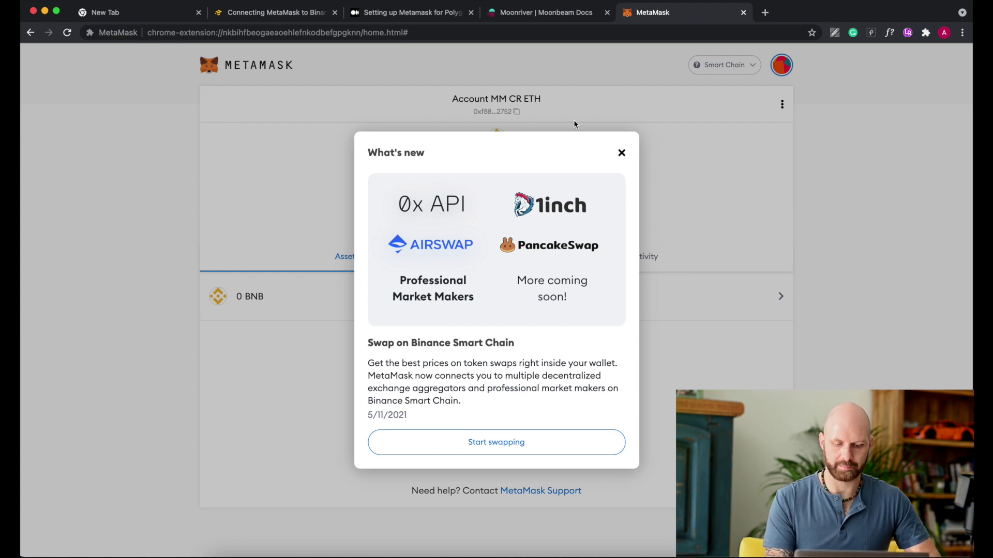
click(624, 153)
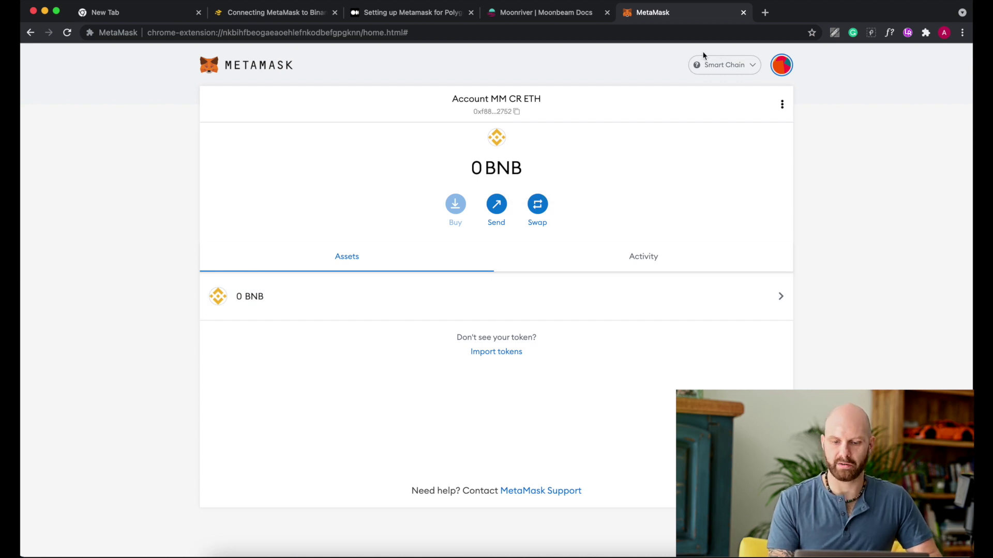
- Use the network dropdown to go Ethereum Mainnet, Polygon Mainnet, then back to Ethereum Mainnet
click(750, 68)
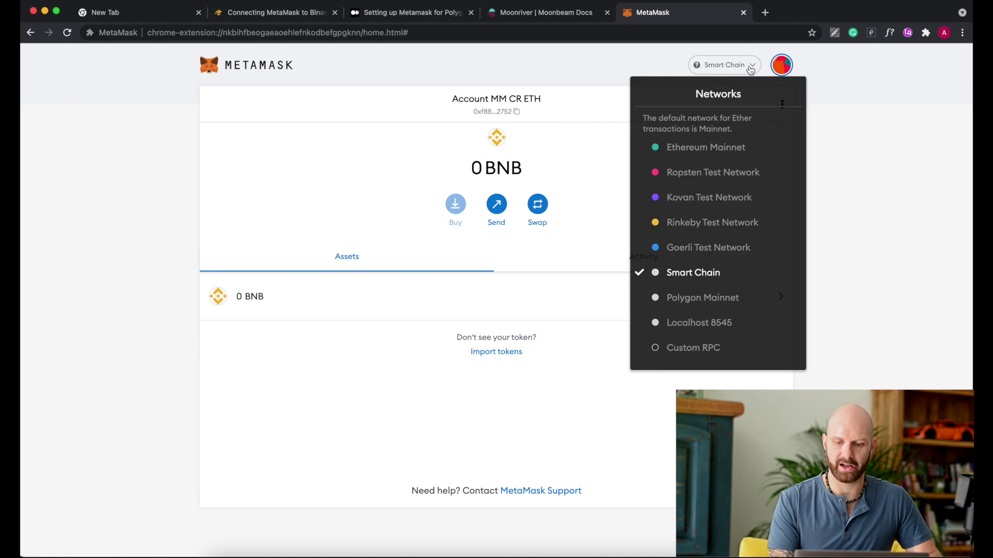
click(718, 147)
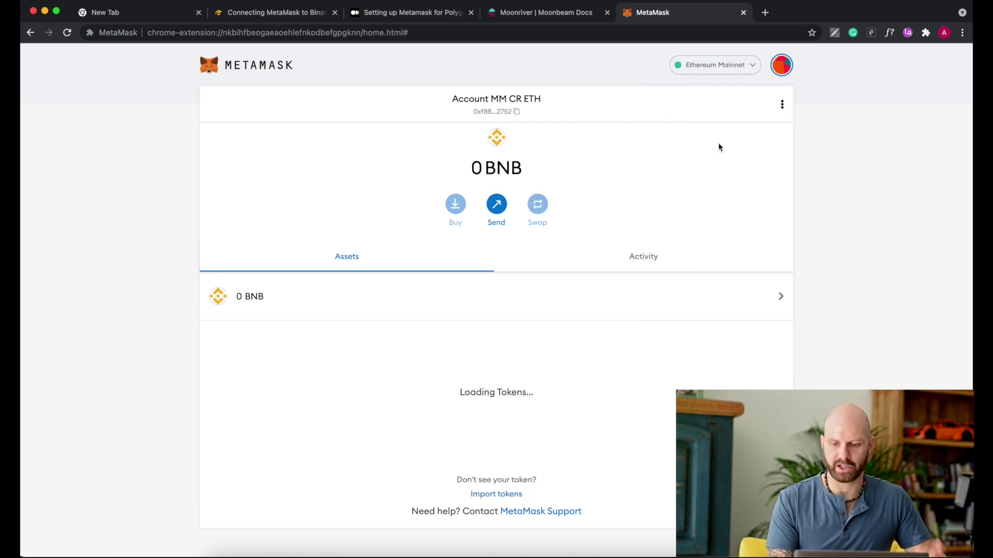
click(746, 66)
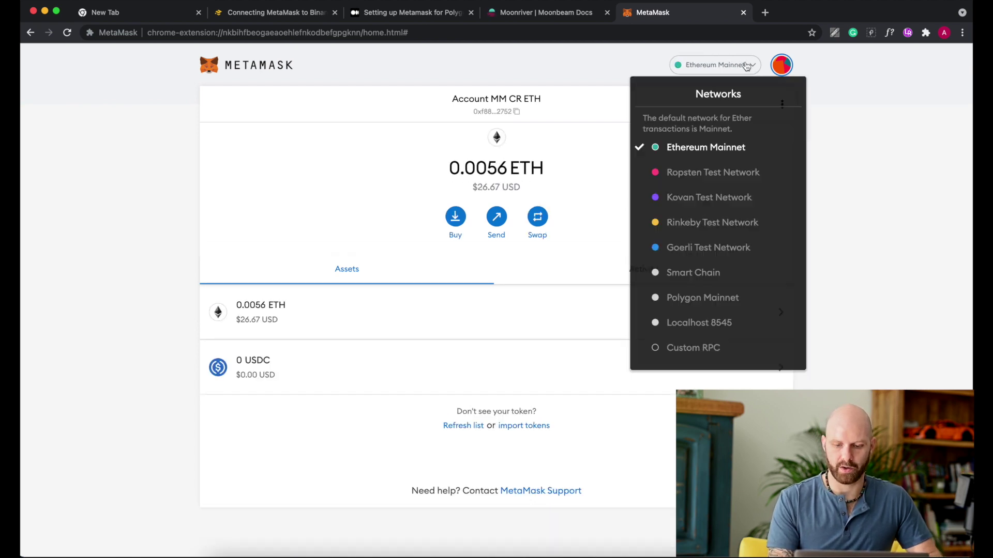
click(719, 297)
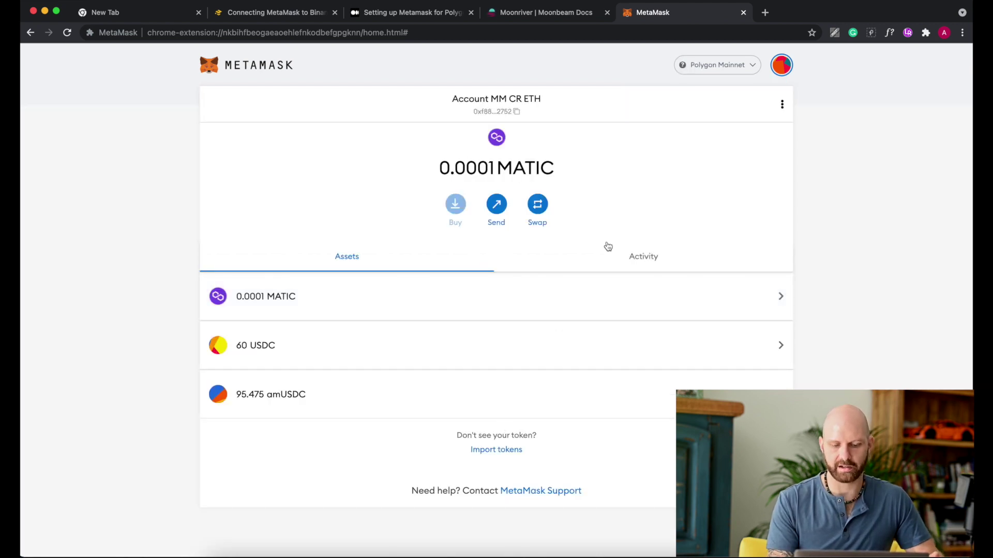
click(724, 61)
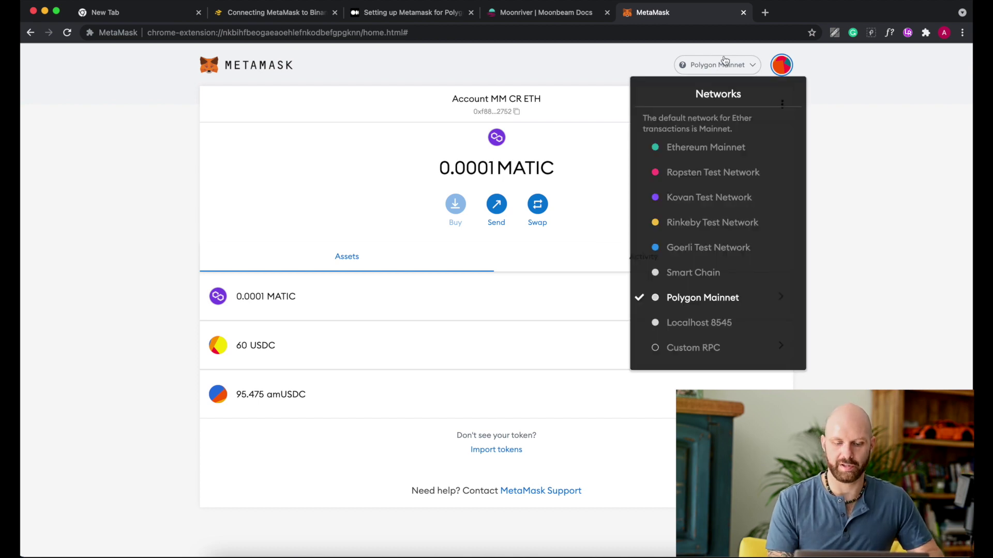
click(735, 150)
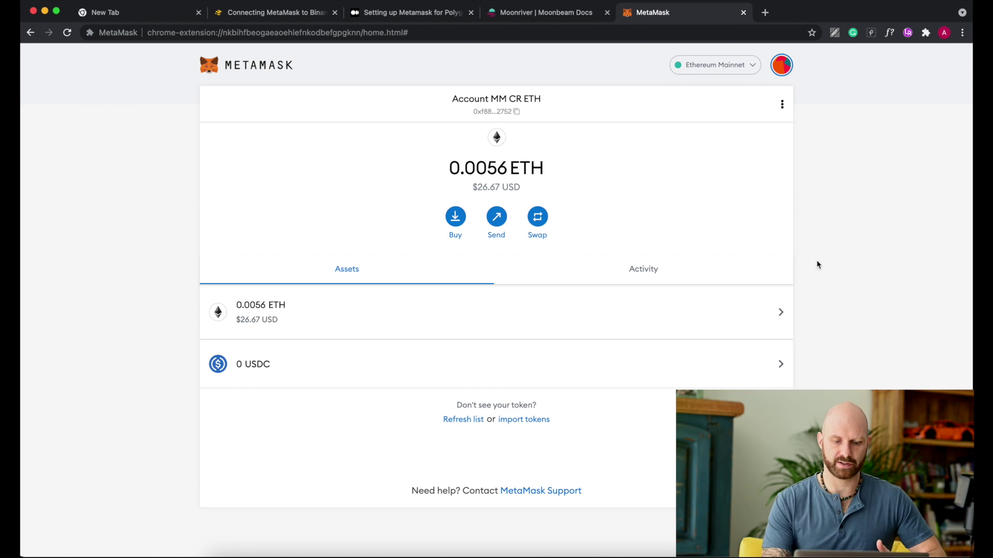
- Select Polygon Mainnet, showing 0.0001 MATIC, 60 USDC and 95.475 amUSDC
mouse_move(525, 379)
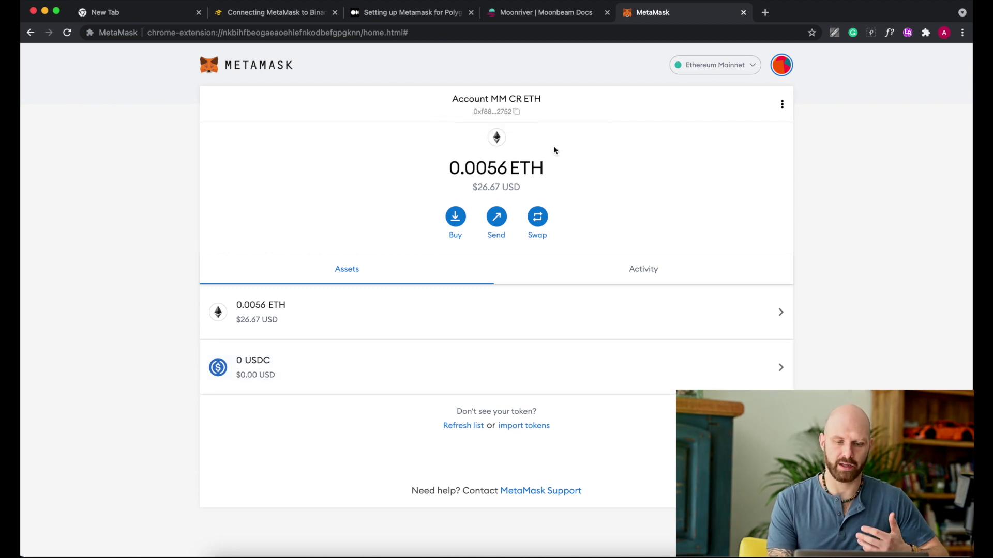
mouse_move(250, 357)
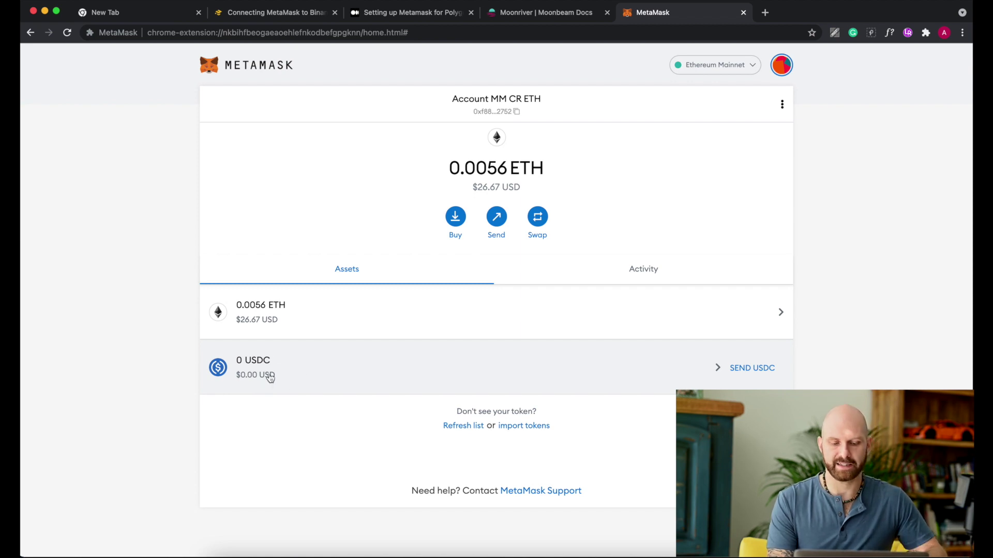
click(746, 67)
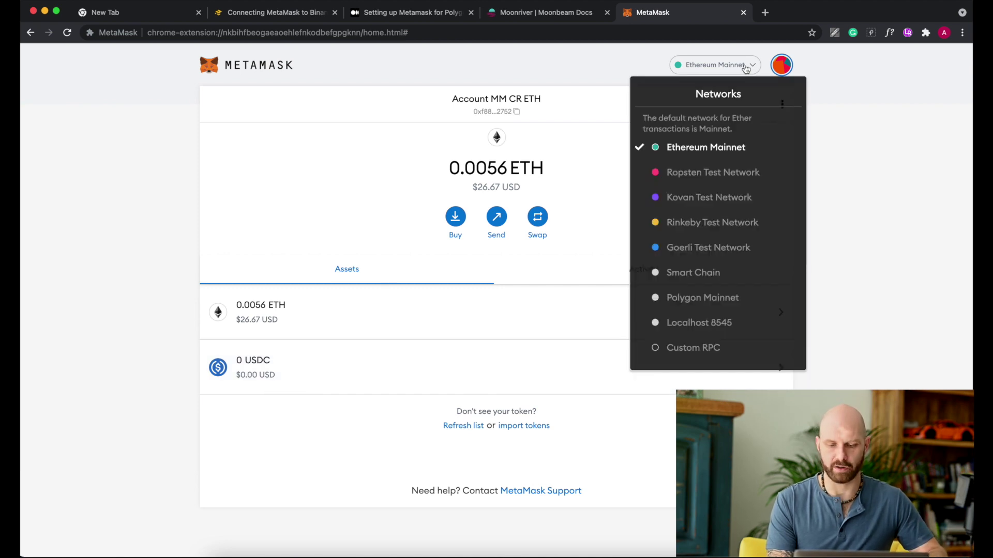
click(745, 299)
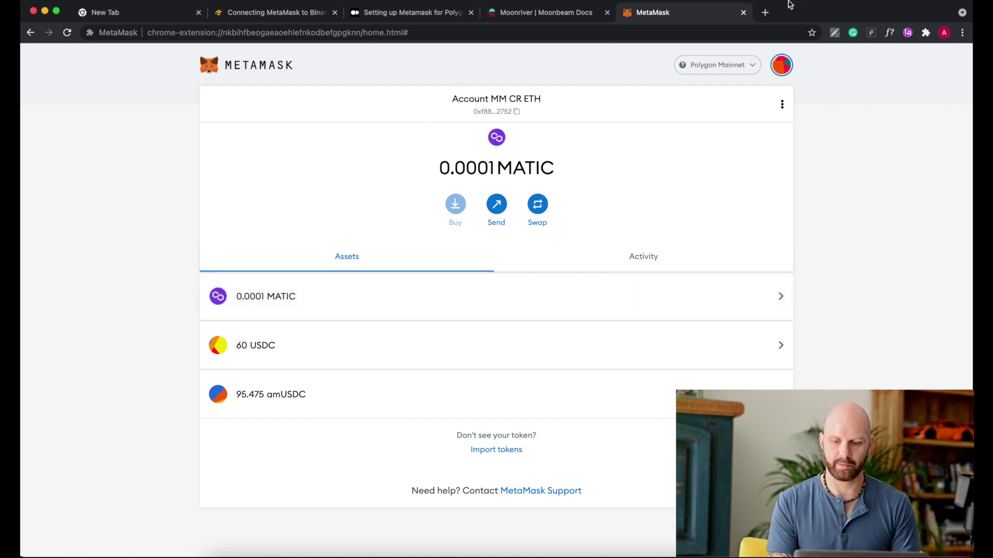
- Search 'polygon bridge' in a new tab and open the Polygon Web Wallet v2 result
click(765, 12)
text(polyg)
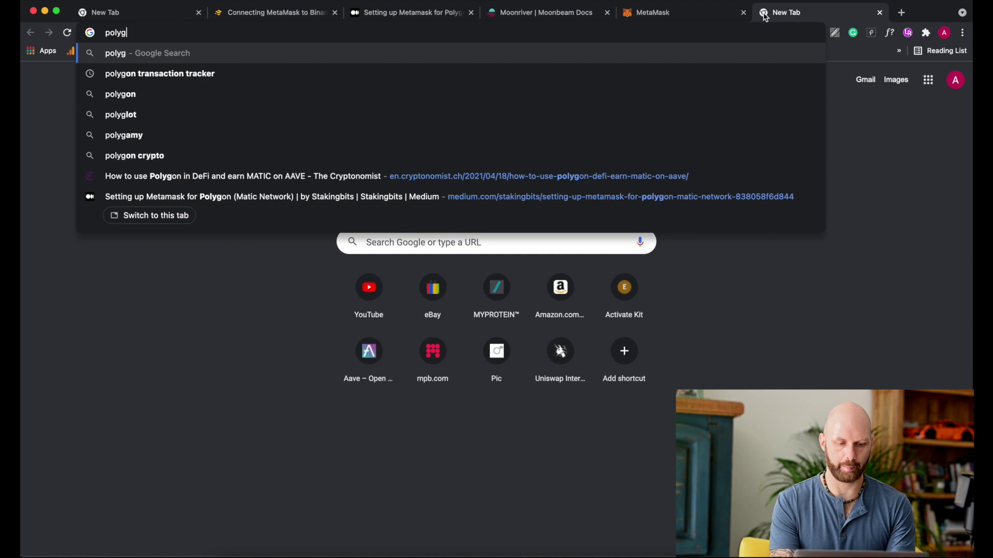
text(on bridge)
key(Return)
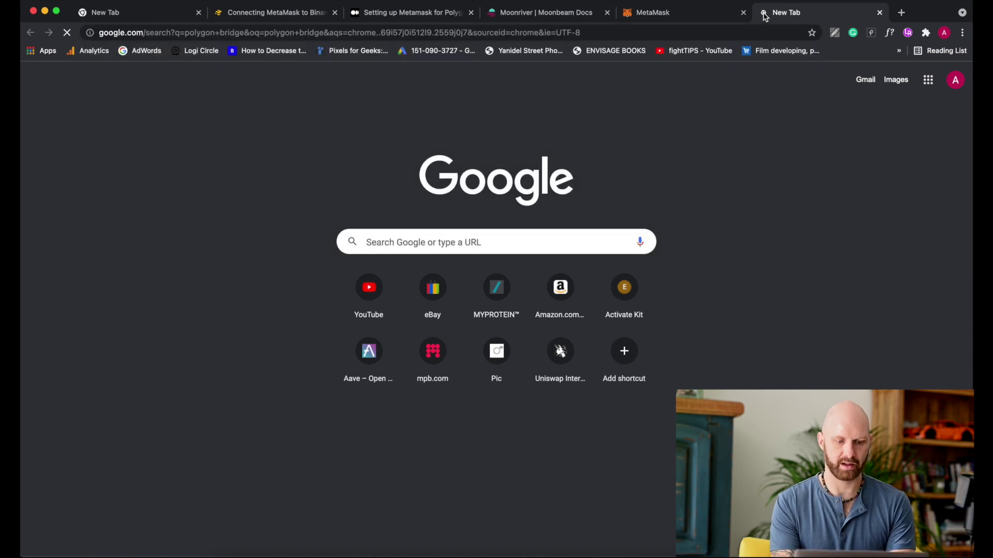
click(186, 156)
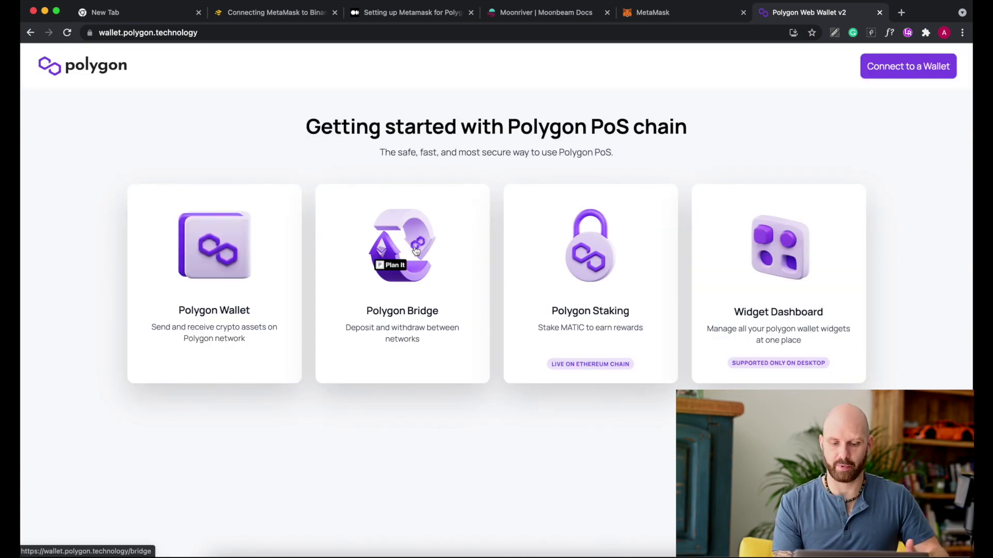
- Log into Polygon Bridge via MetaMask, connecting the account and signing the login message
click(415, 250)
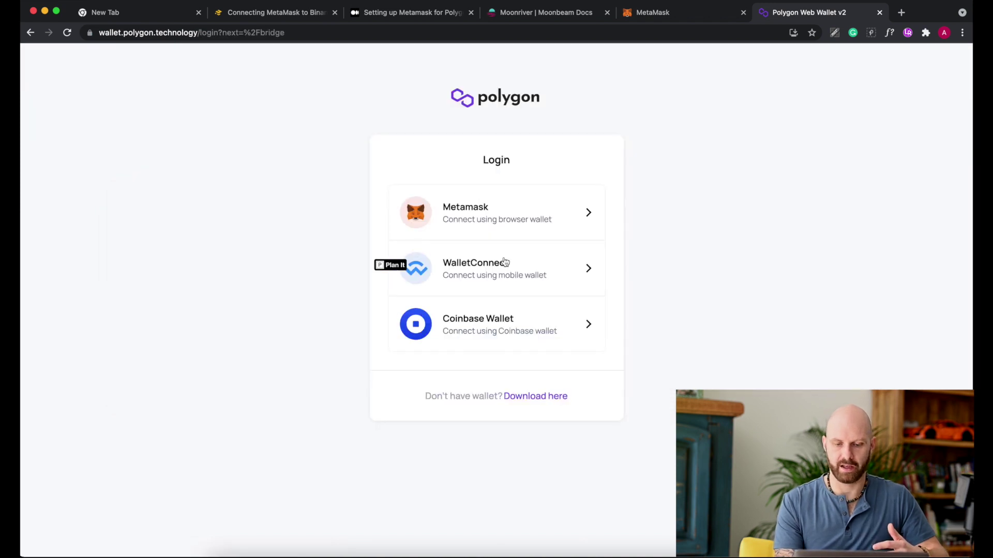
click(510, 226)
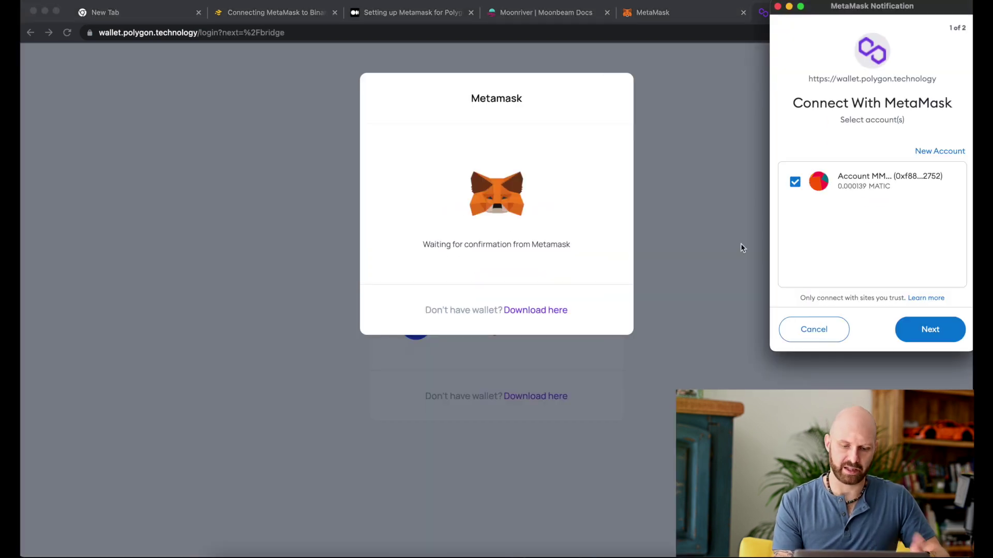
click(950, 328)
click(950, 328)
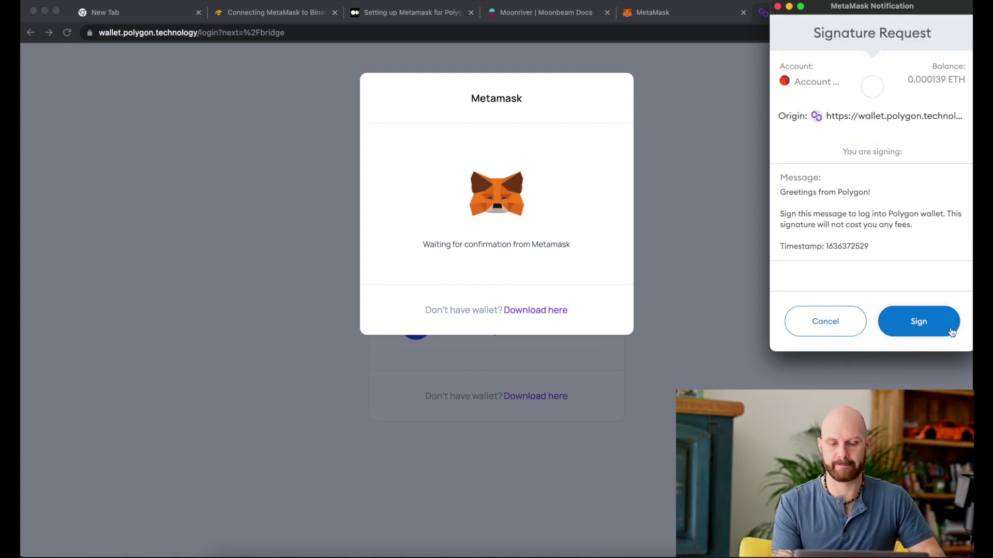
click(919, 321)
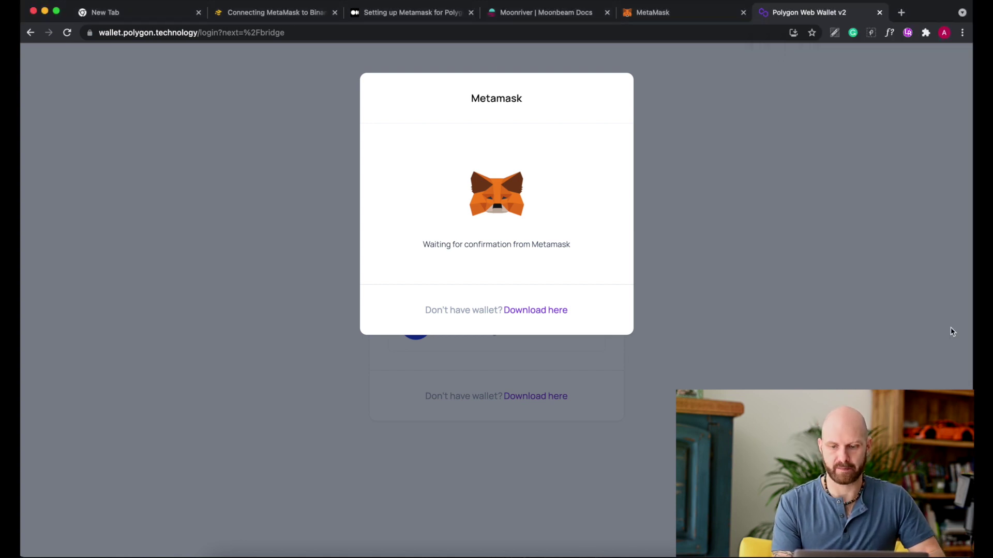